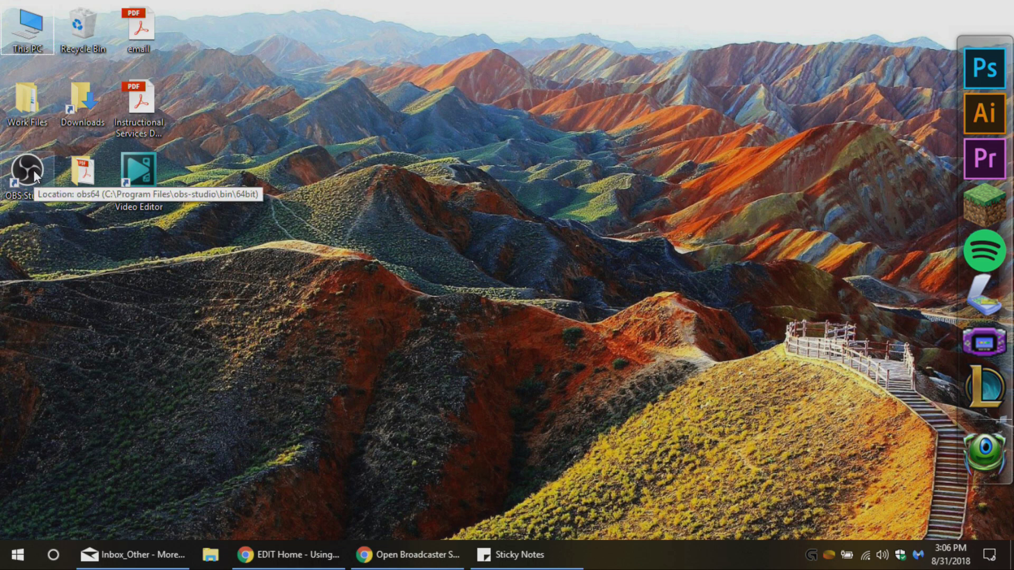
Launch OBS Studio from its desktop shortcut.
{"action": "double_click", "coordinate": [33, 170]}
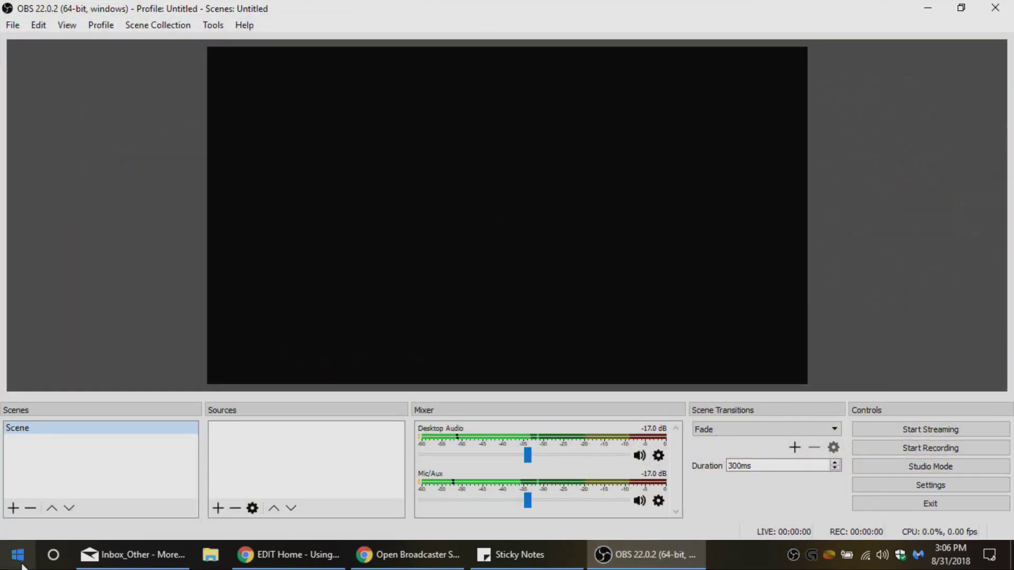
{"action": "left_click", "coordinate": [18, 554]}
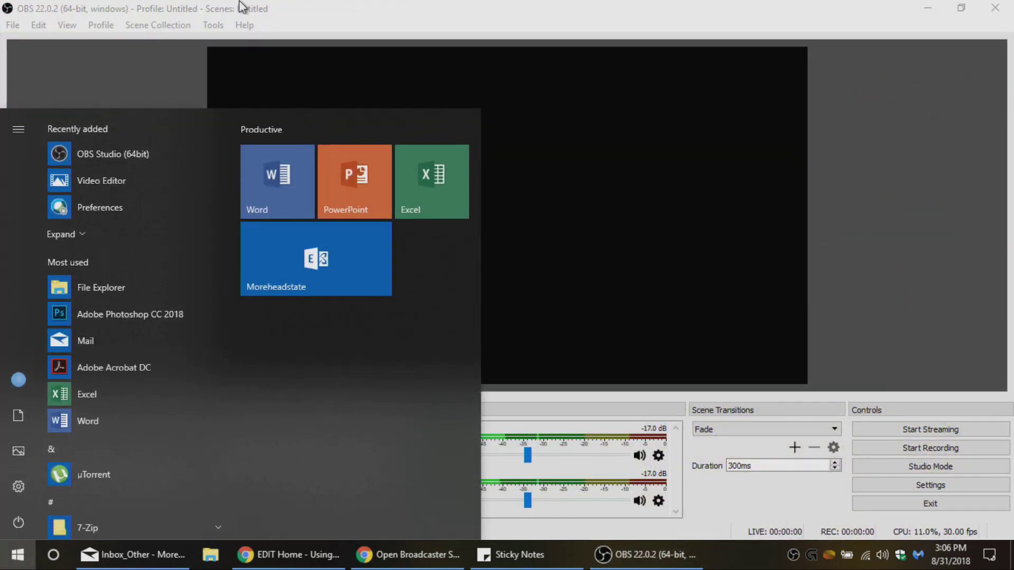
Run auto-configuration for recording, keeping the 1366x768 canvas, and apply the 910x512, 30 FPS result.
{"action": "left_click", "coordinate": [153, 9]}
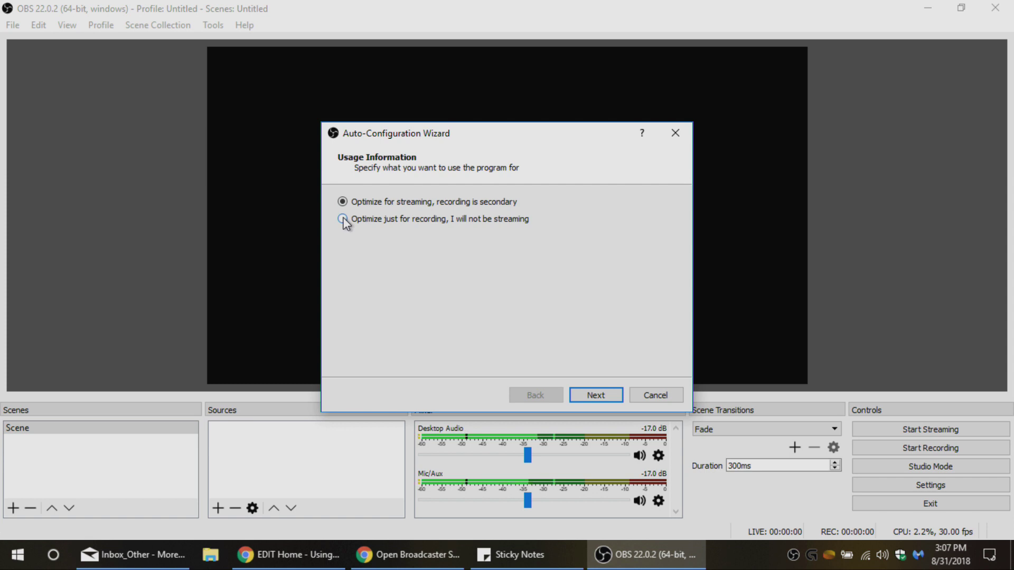
{"action": "left_click", "coordinate": [585, 393]}
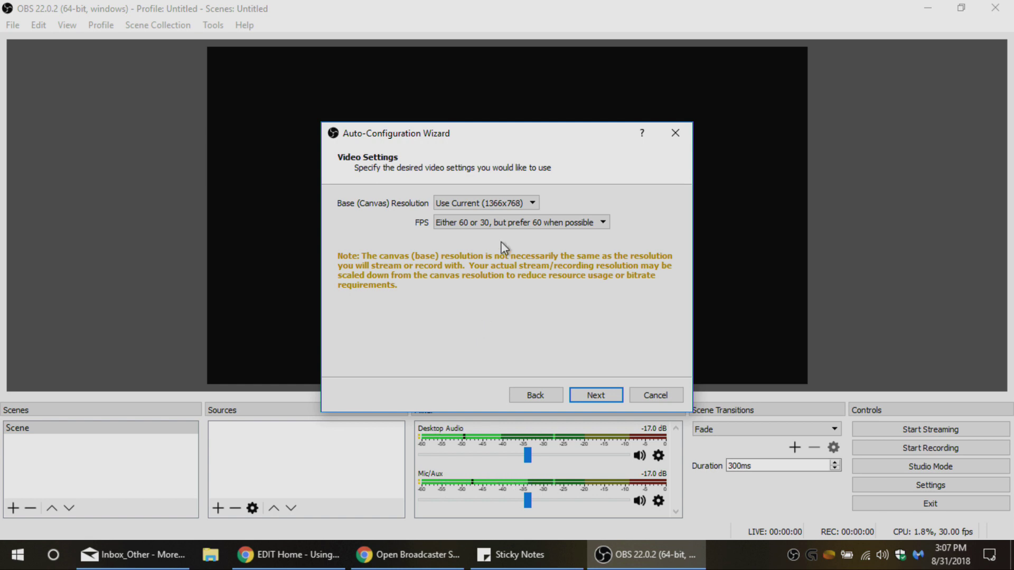
{"action": "left_click", "coordinate": [486, 202]}
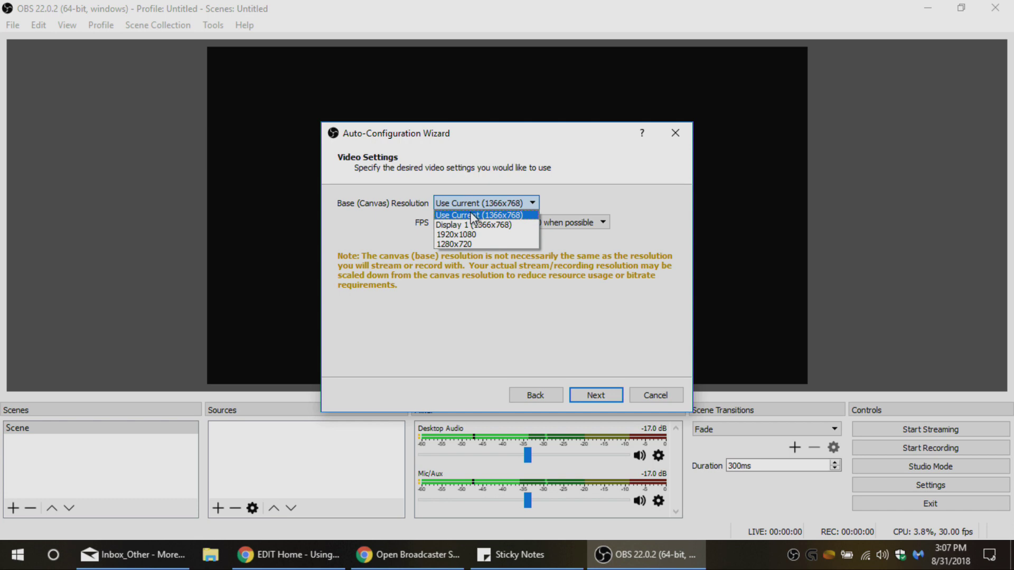
{"action": "left_click", "coordinate": [487, 211]}
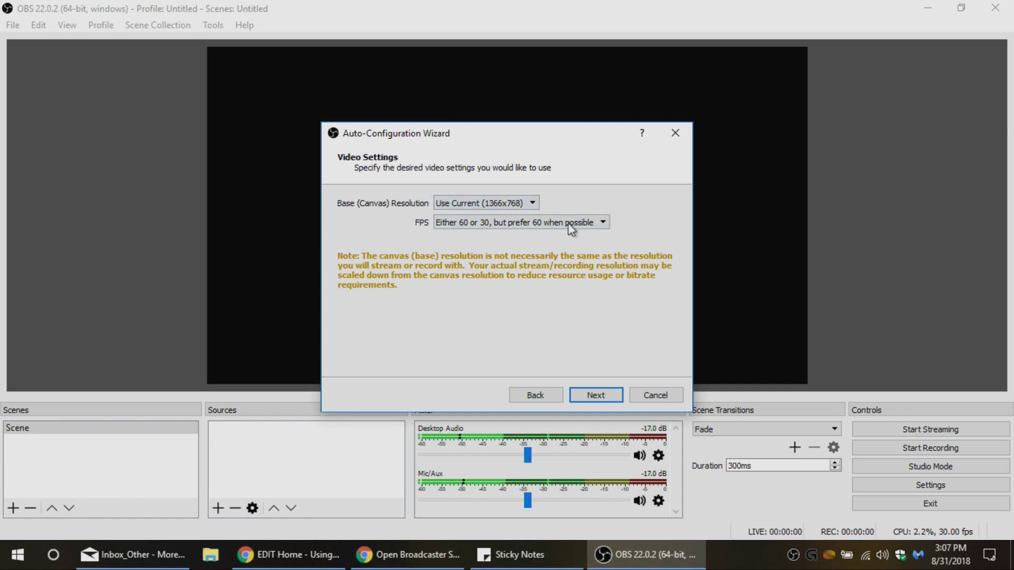
{"action": "left_click", "coordinate": [593, 396]}
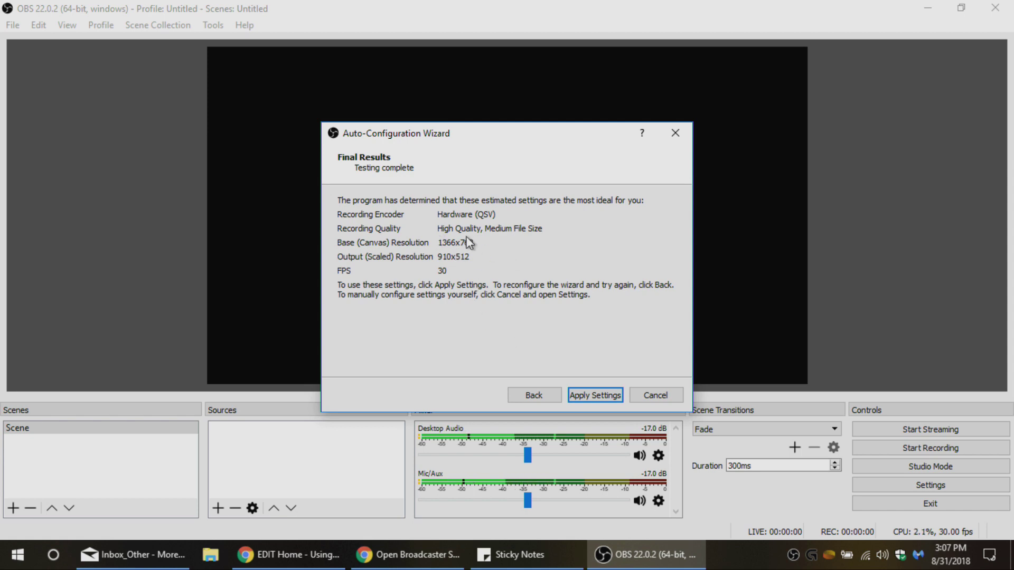
{"action": "left_click", "coordinate": [589, 401]}
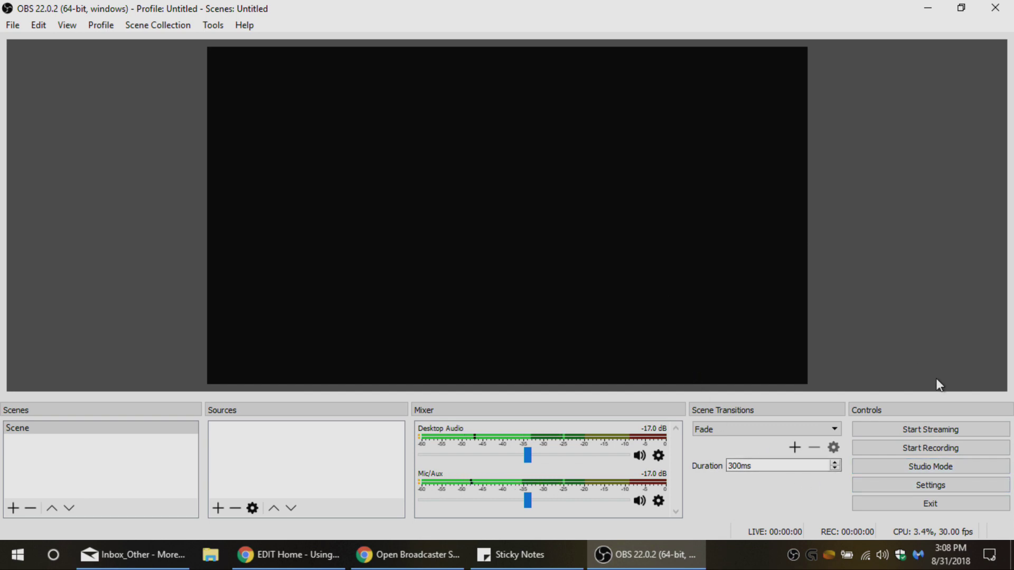
Set the recording path to the Desktop, keep mp4 format, and close Settings.
{"action": "left_click", "coordinate": [942, 483]}
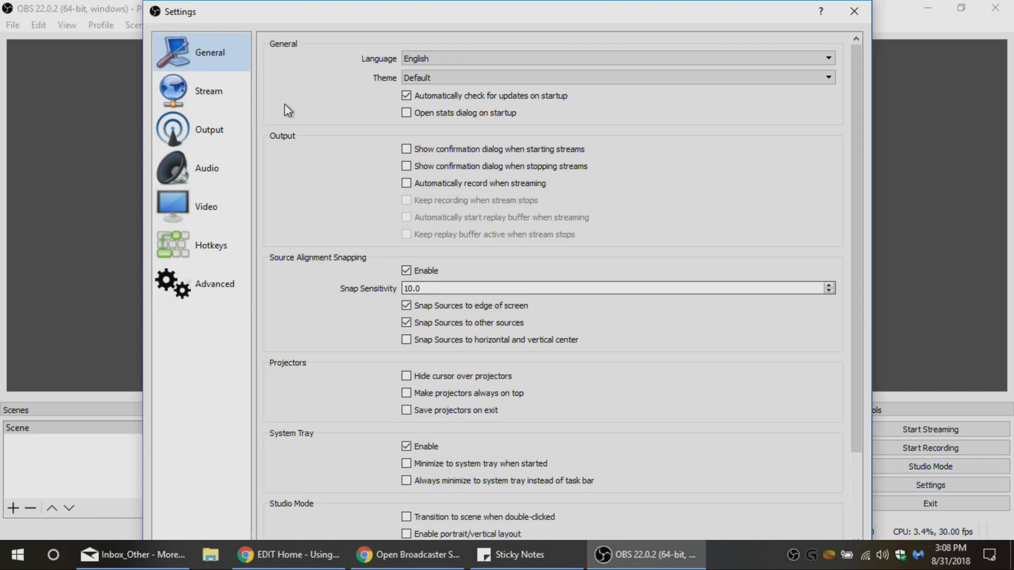
{"action": "left_click", "coordinate": [210, 135]}
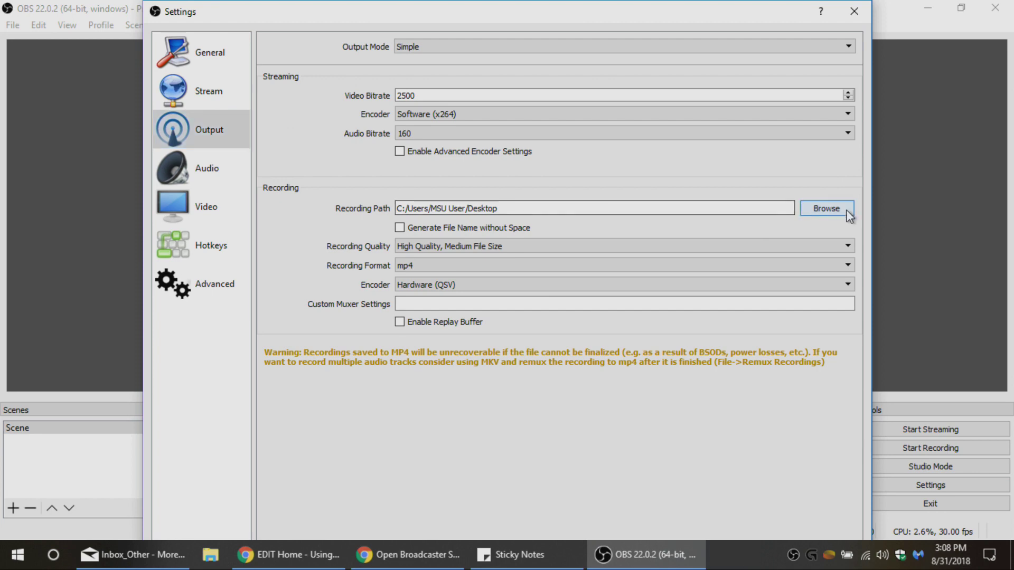
{"action": "left_click", "coordinate": [826, 208]}
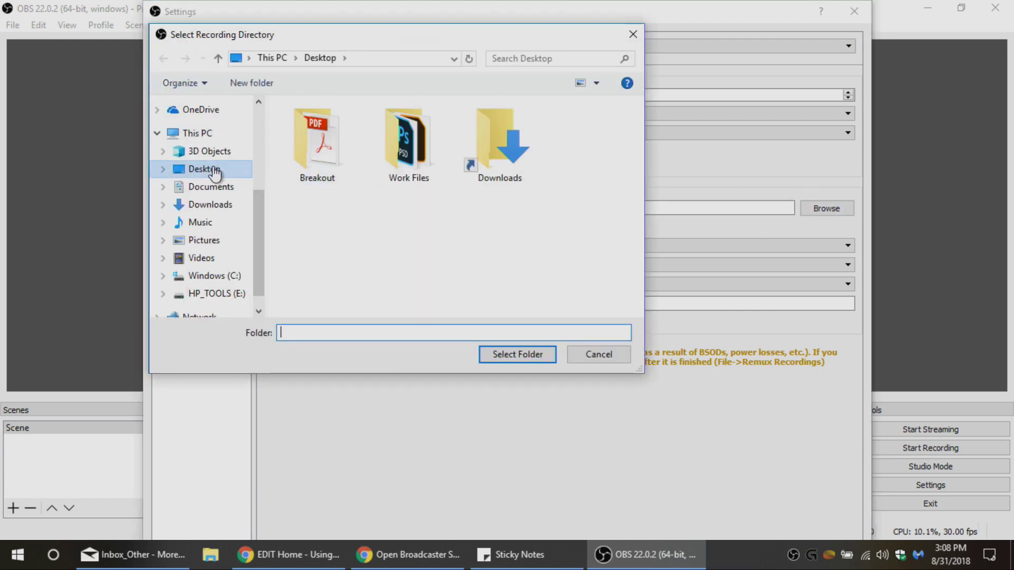
{"action": "left_click", "coordinate": [214, 171]}
{"action": "left_click", "coordinate": [509, 350]}
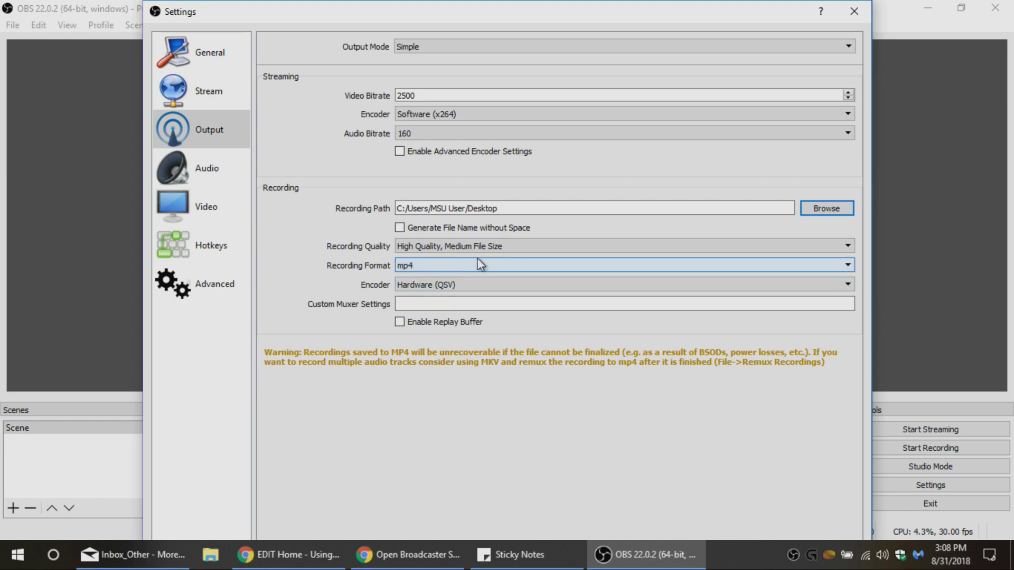
{"action": "left_click", "coordinate": [444, 267]}
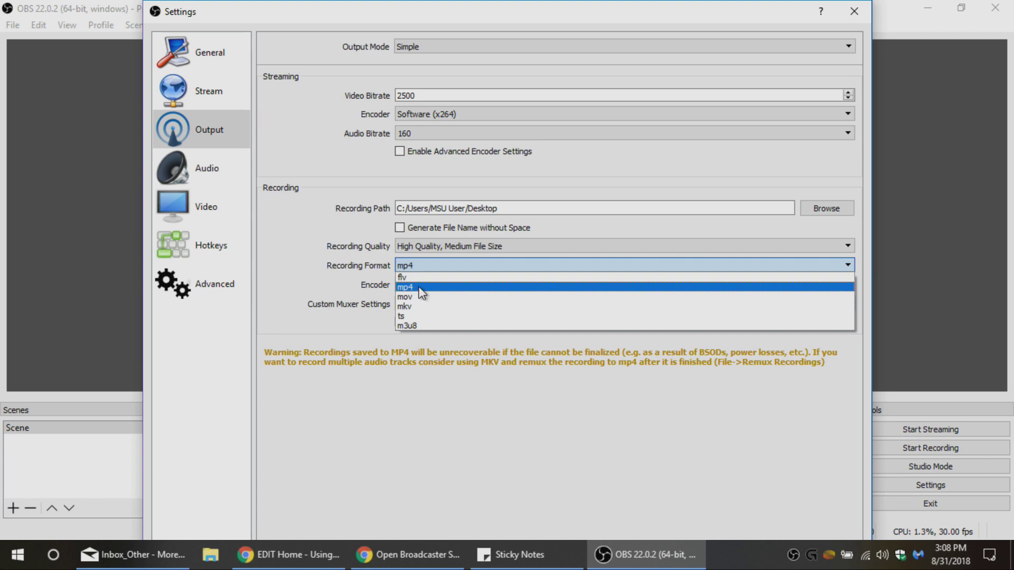
{"action": "left_click", "coordinate": [420, 288]}
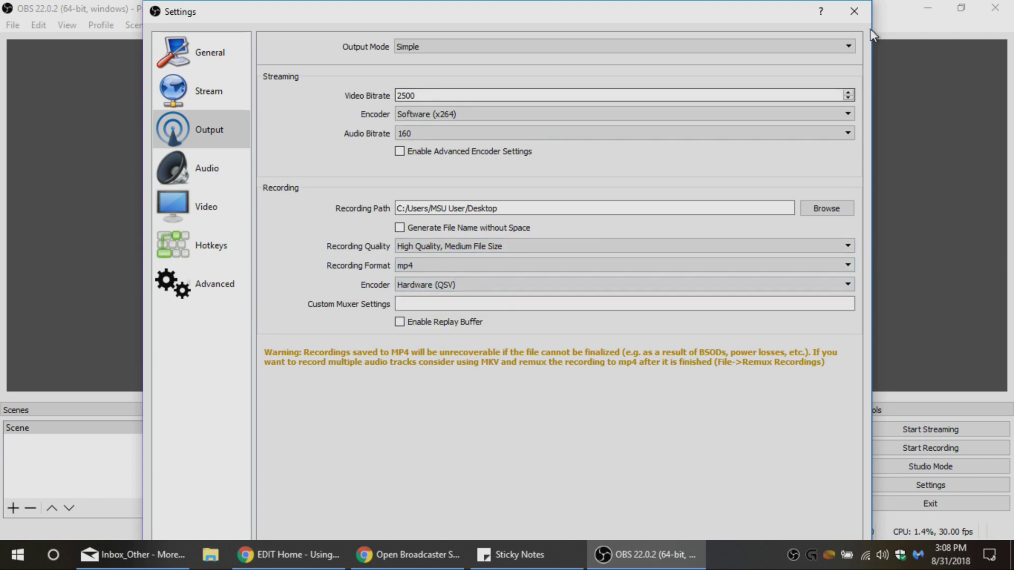
{"action": "left_click", "coordinate": [854, 11]}
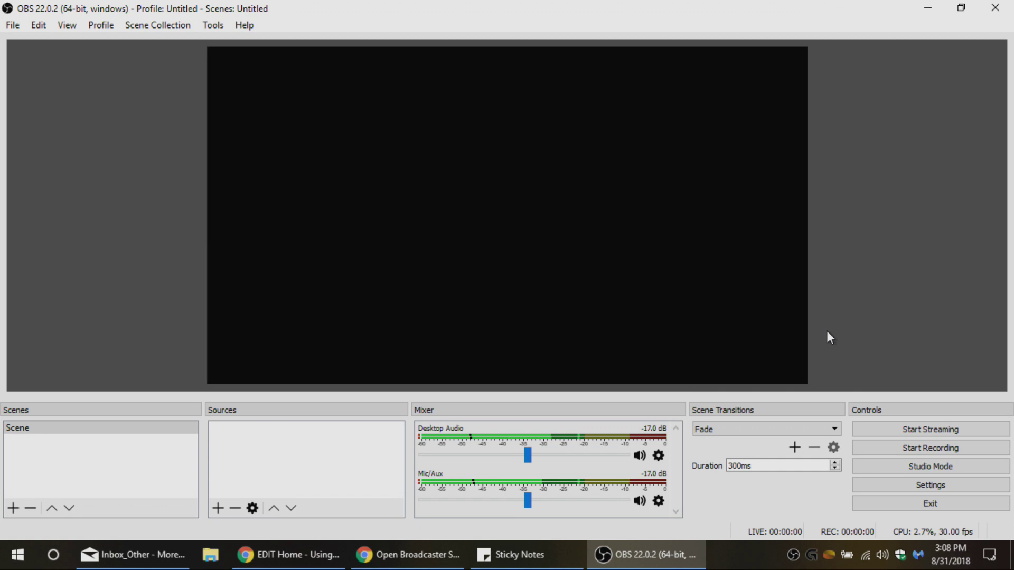
Show the add-source menu from the Sources panel.
{"action": "left_click", "coordinate": [218, 508]}
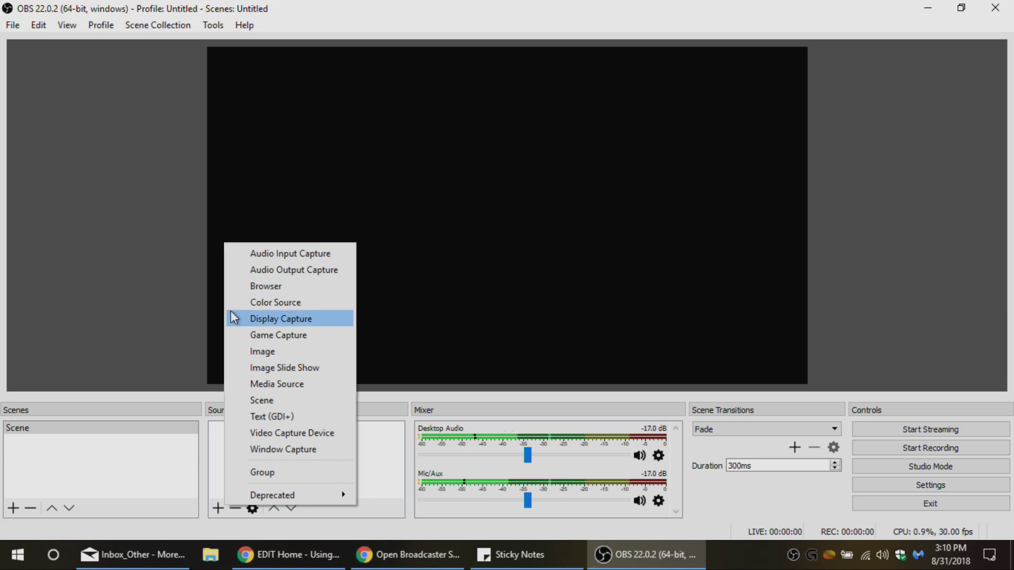
Add a Display Capture source and name it 'Desktop'.
{"action": "left_click", "coordinate": [277, 318]}
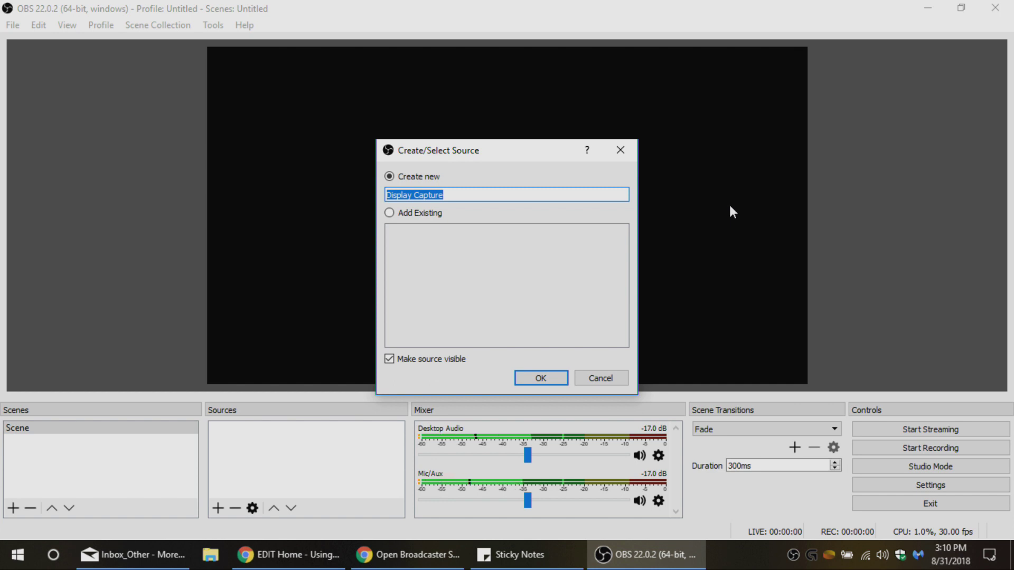
{"action": "type", "text": "Desktop"}
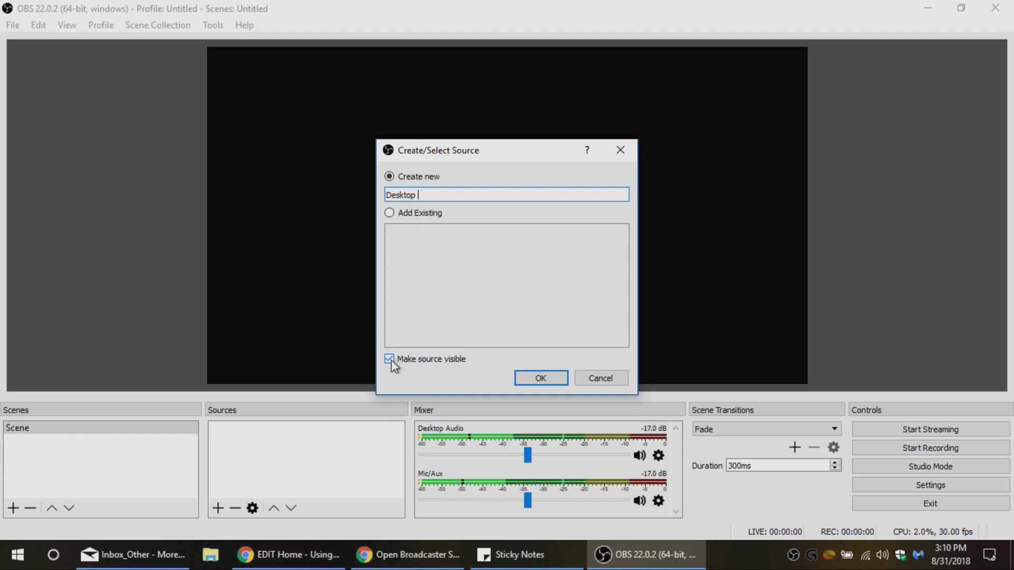
Capture Display 0 at 1366x768 with Capture Cursor unchecked, confirm, and deselect the source.
{"action": "left_click", "coordinate": [546, 381]}
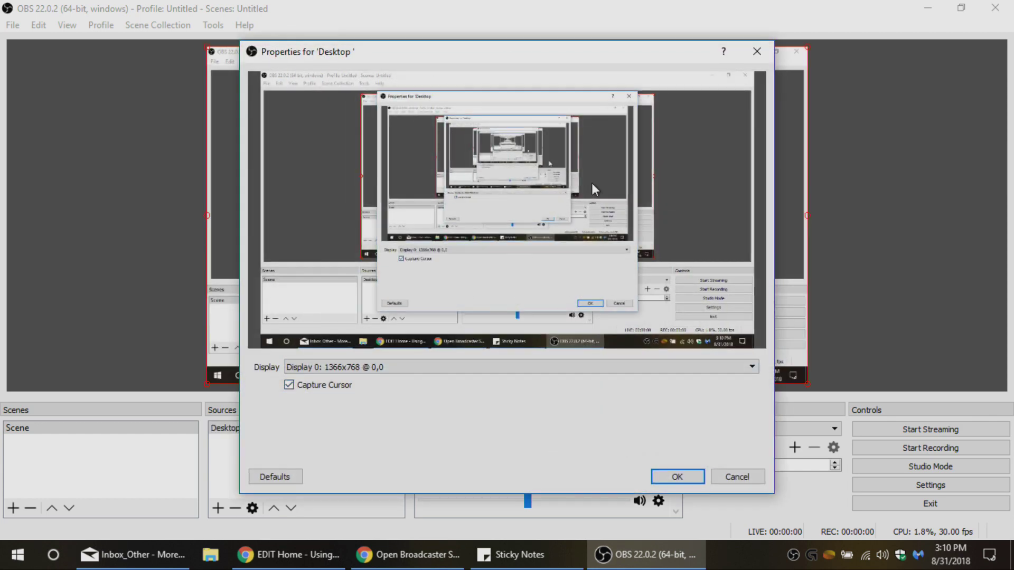
{"action": "left_click_drag", "start_coordinate": [437, 58], "coordinate": [335, 93]}
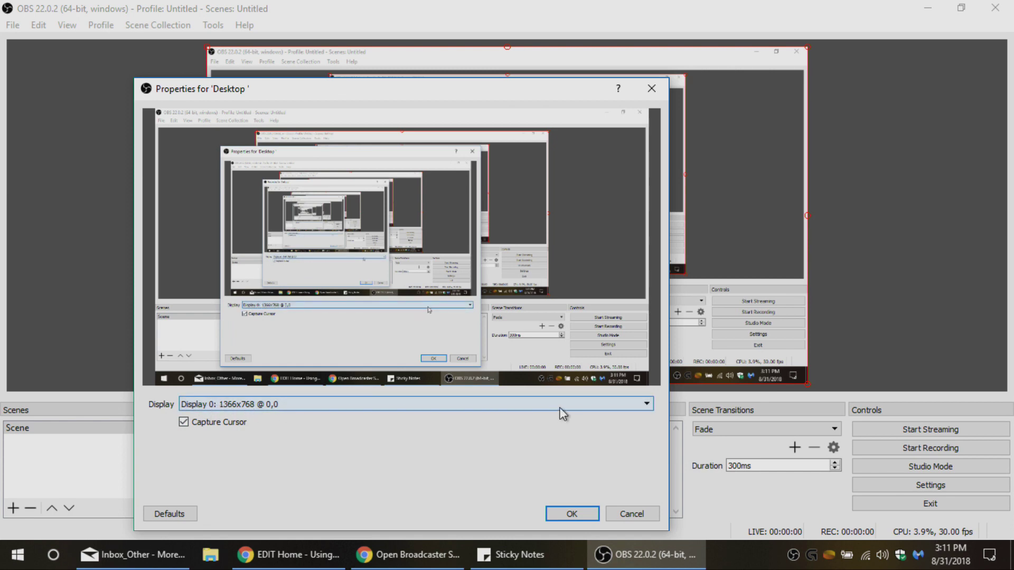
{"action": "left_click", "coordinate": [515, 403]}
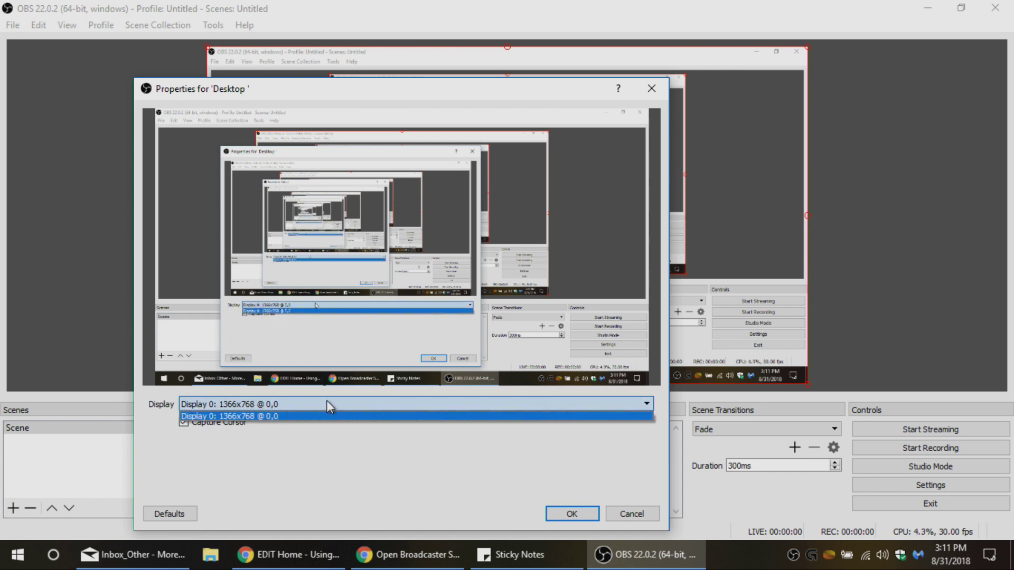
{"action": "left_click", "coordinate": [289, 404]}
{"action": "left_click_drag", "start_coordinate": [396, 95], "coordinate": [365, 113]}
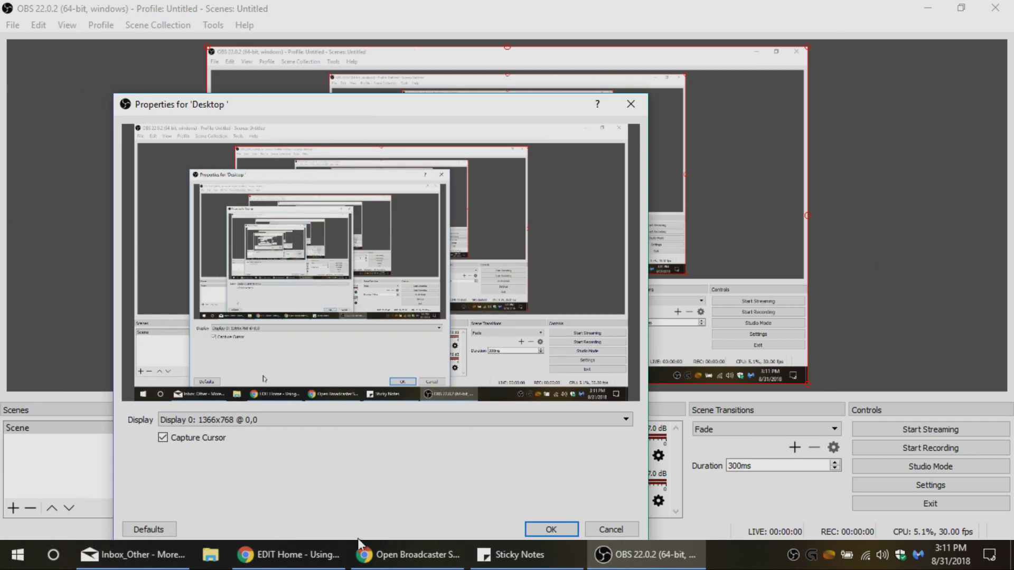
{"action": "left_click_drag", "start_coordinate": [268, 110], "coordinate": [264, 71]}
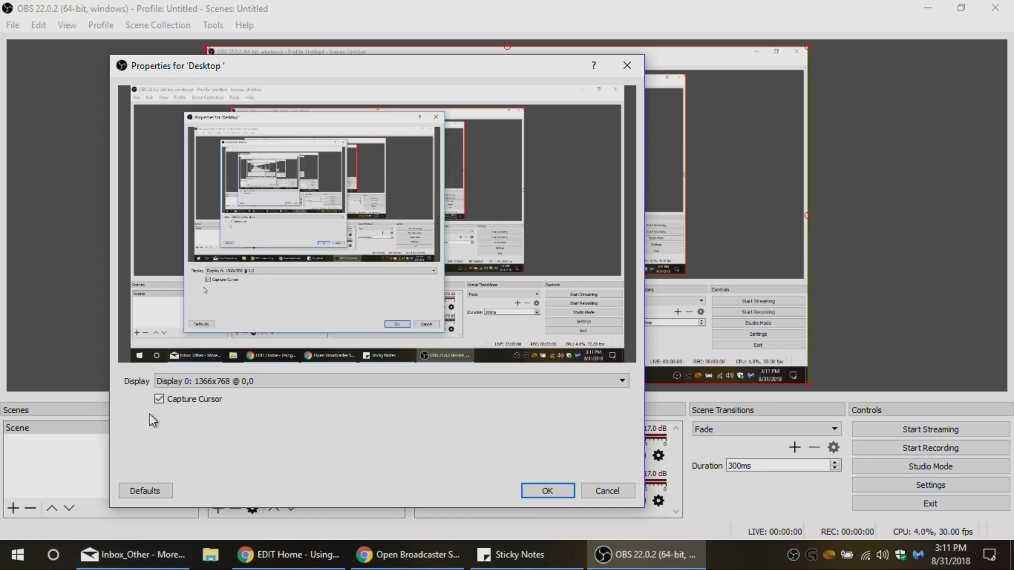
{"action": "left_click", "coordinate": [158, 400]}
{"action": "left_click", "coordinate": [549, 492]}
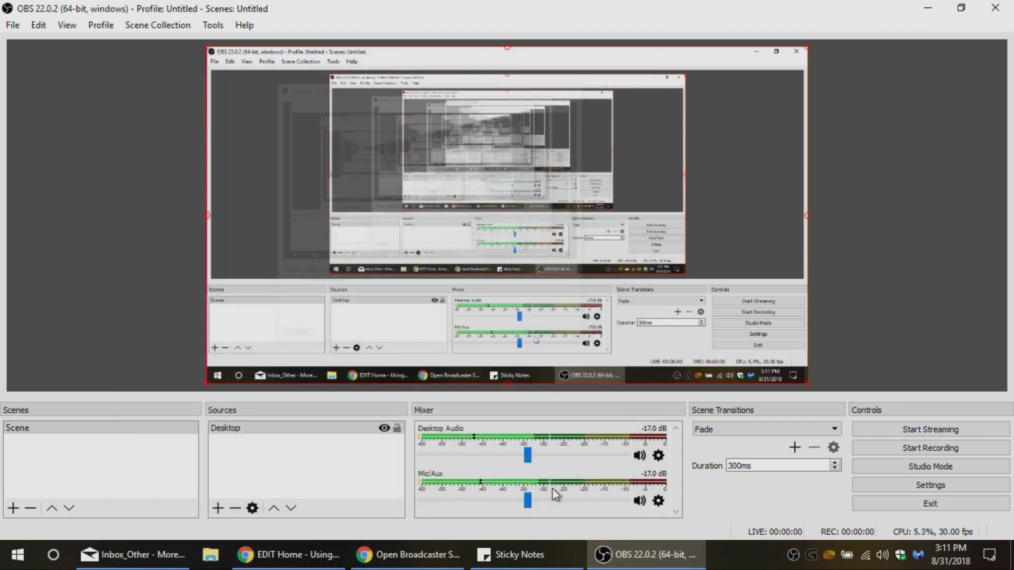
{"action": "left_click", "coordinate": [875, 254]}
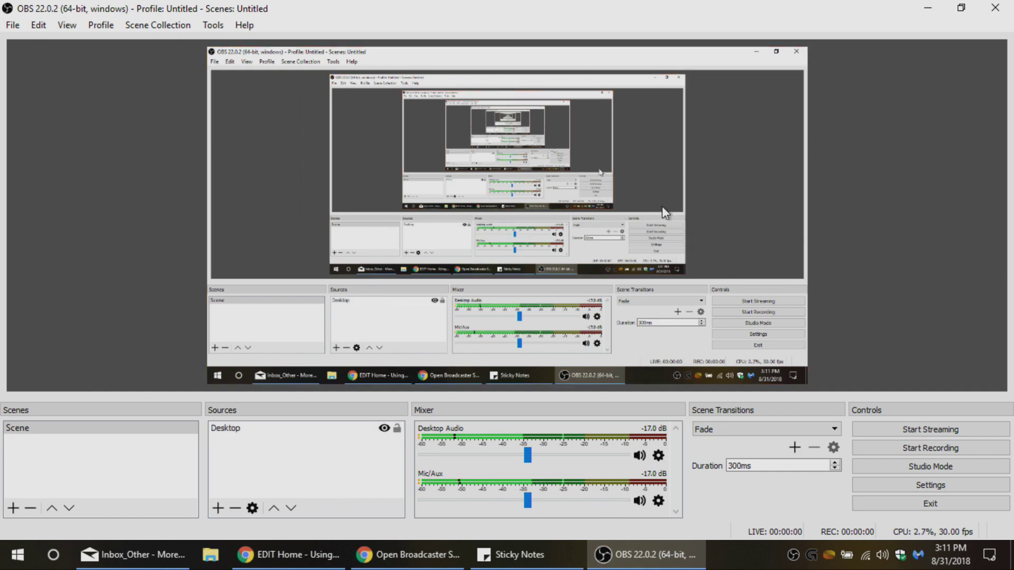
{"action": "left_click", "coordinate": [961, 9]}
{"action": "left_click_drag", "start_coordinate": [573, 62], "coordinate": [401, 223]}
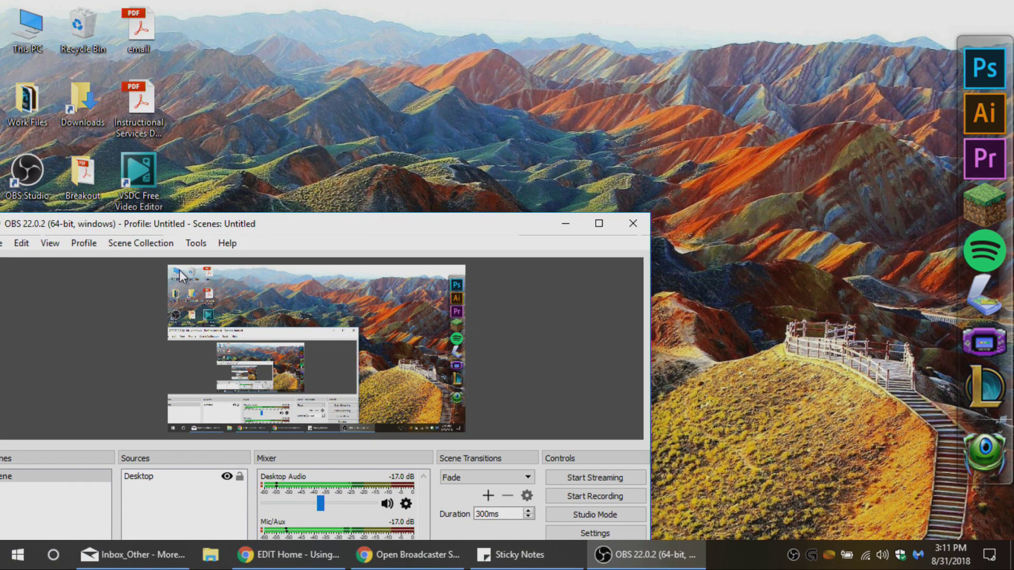
{"action": "left_click_drag", "start_coordinate": [267, 228], "coordinate": [412, 106]}
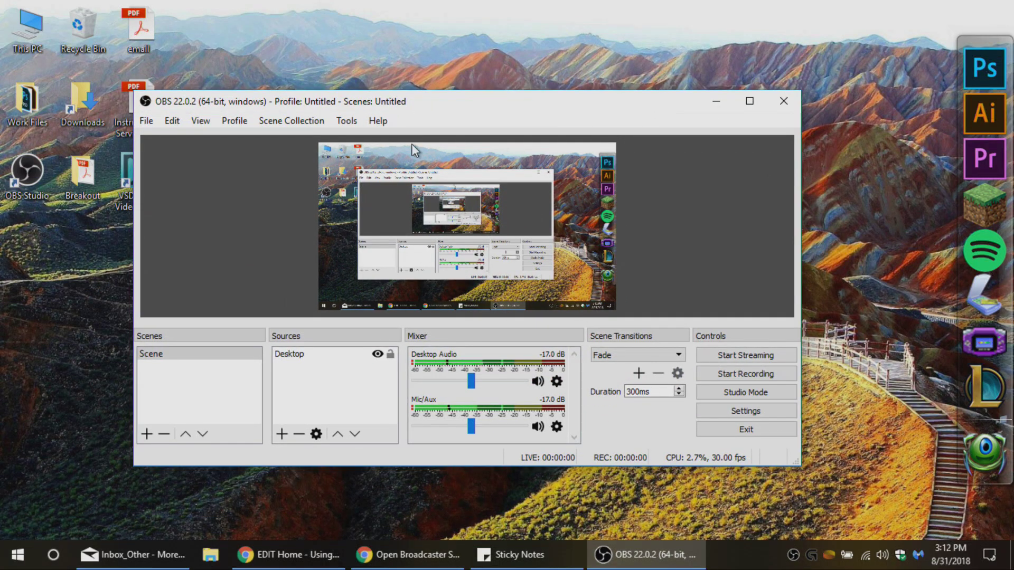
{"action": "left_click", "coordinate": [749, 102]}
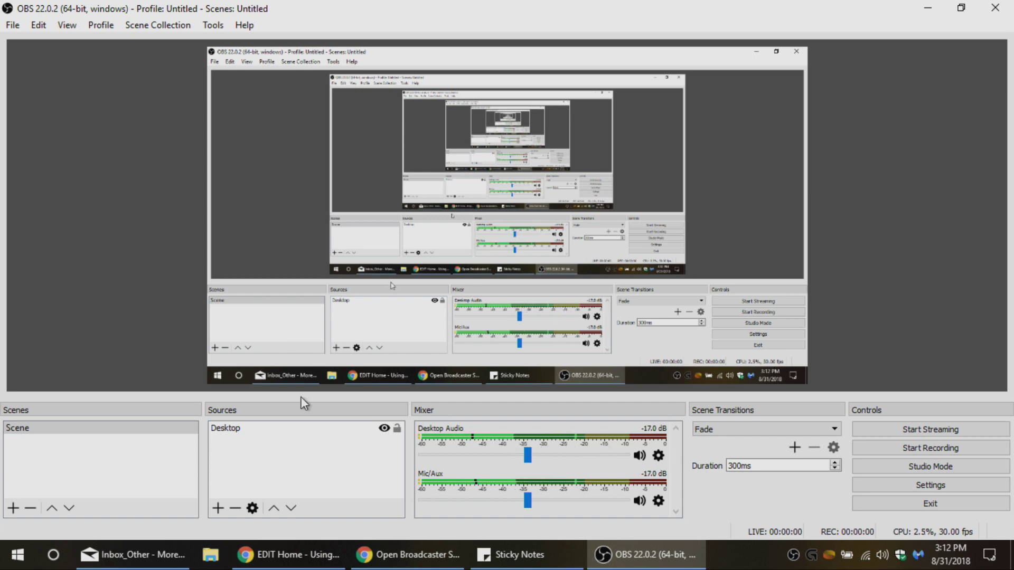
Start an Audio Input Capture source, then cancel it.
{"action": "left_click", "coordinate": [218, 508]}
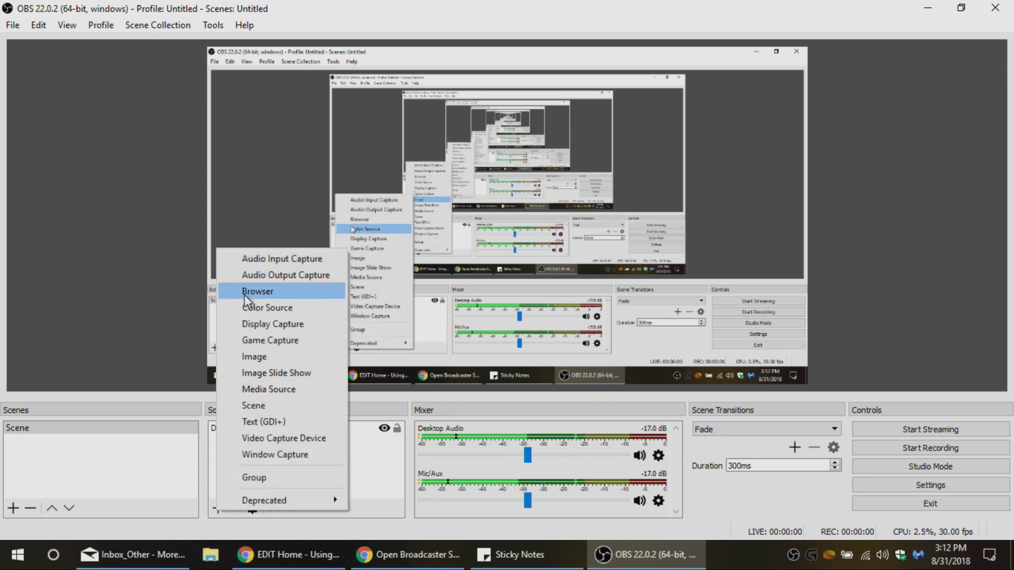
{"action": "left_click", "coordinate": [285, 258]}
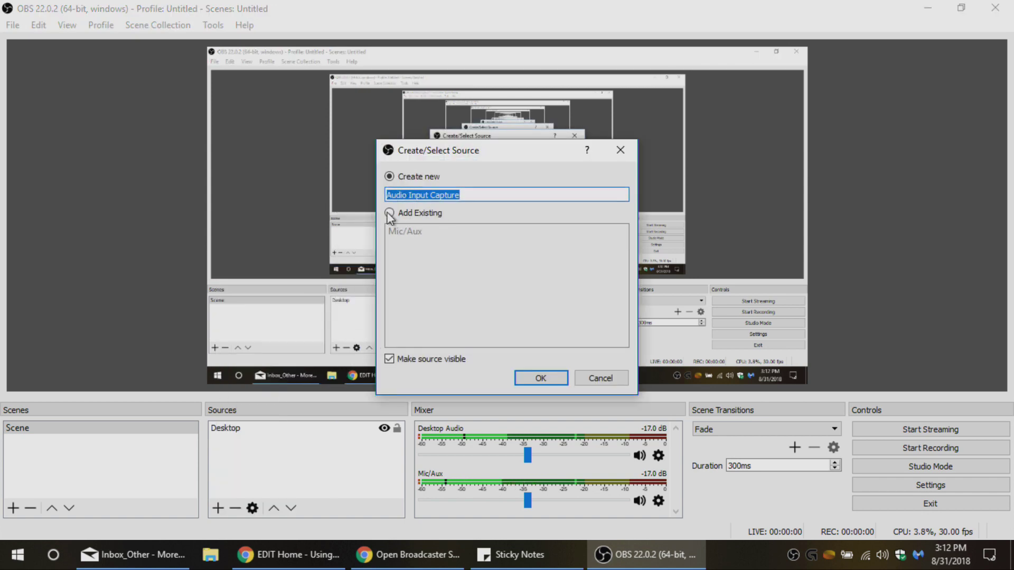
{"action": "left_click", "coordinate": [607, 380]}
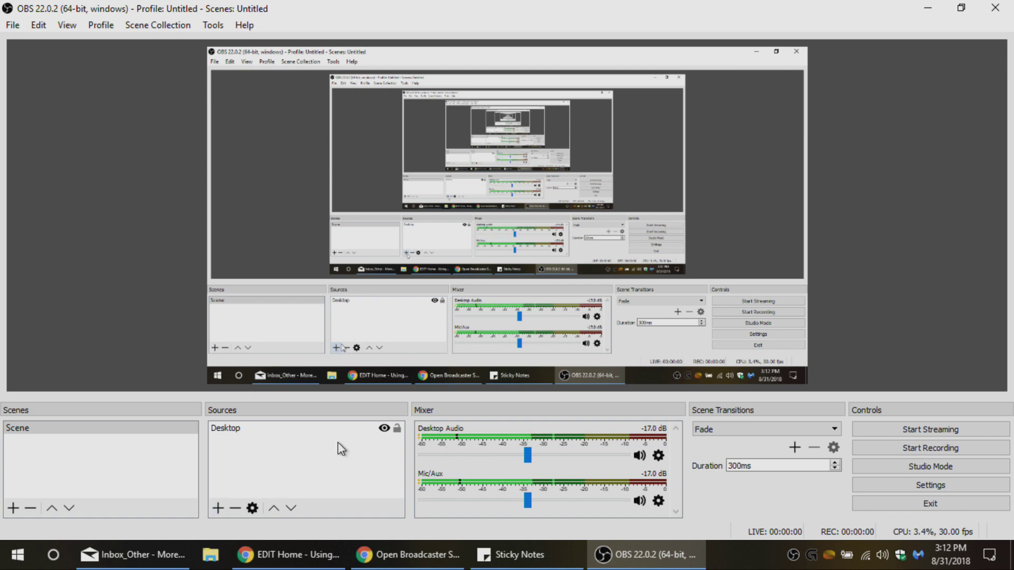
Create a Video Capture Device source named 'Webcam'.
{"action": "left_click", "coordinate": [218, 508]}
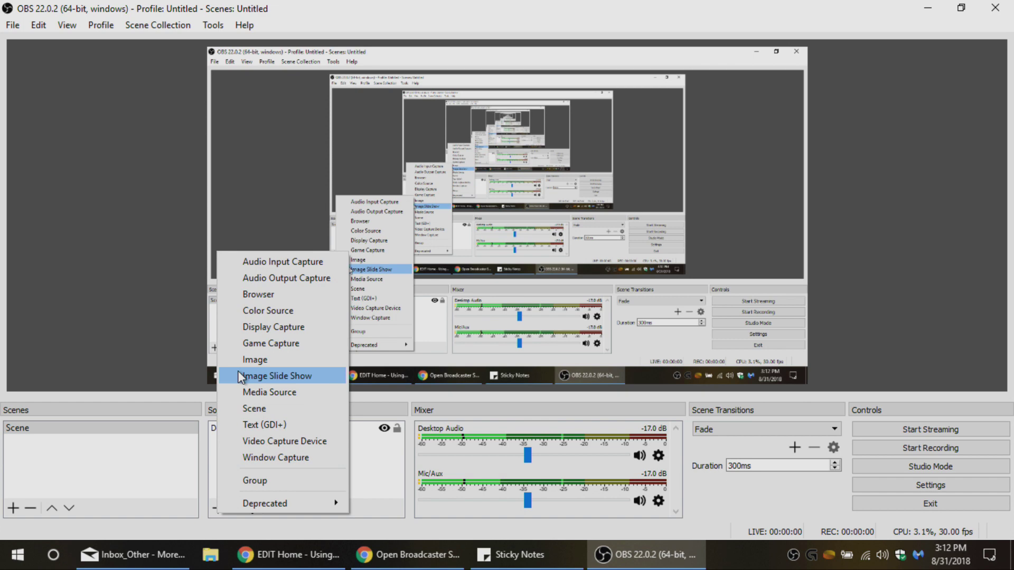
{"action": "left_click", "coordinate": [299, 441]}
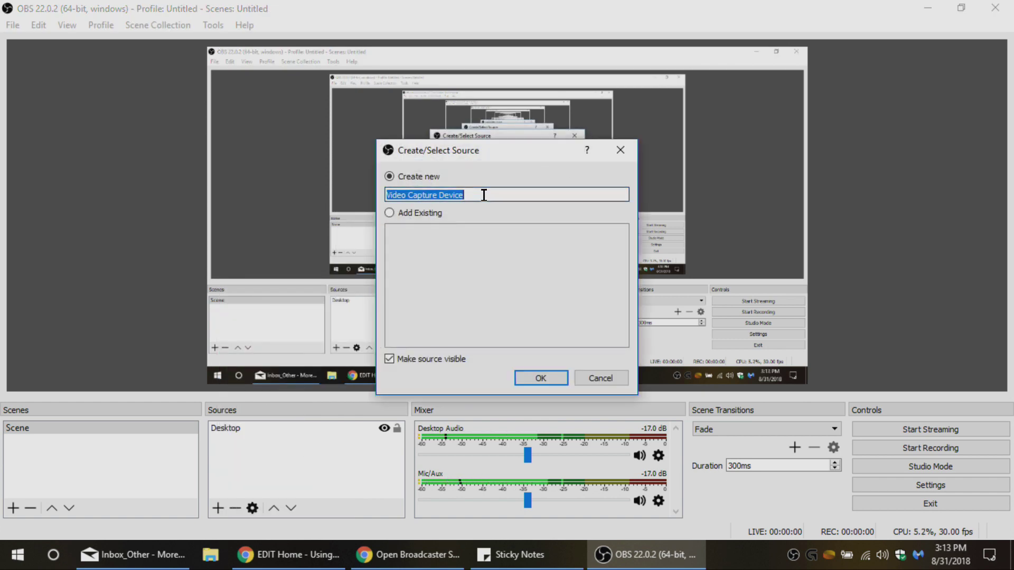
{"action": "type", "text": "Webcam"}
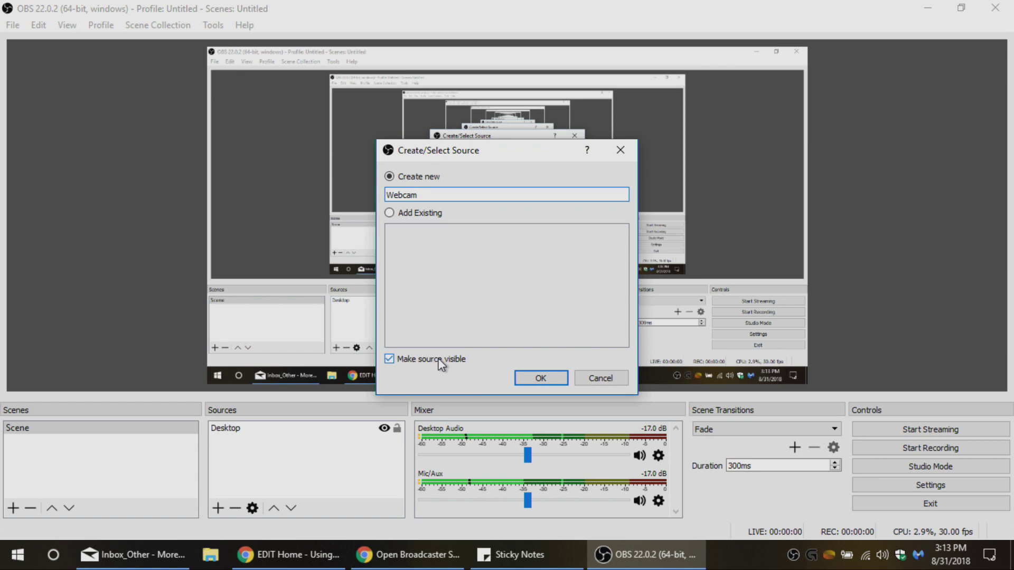
{"action": "left_click", "coordinate": [541, 378]}
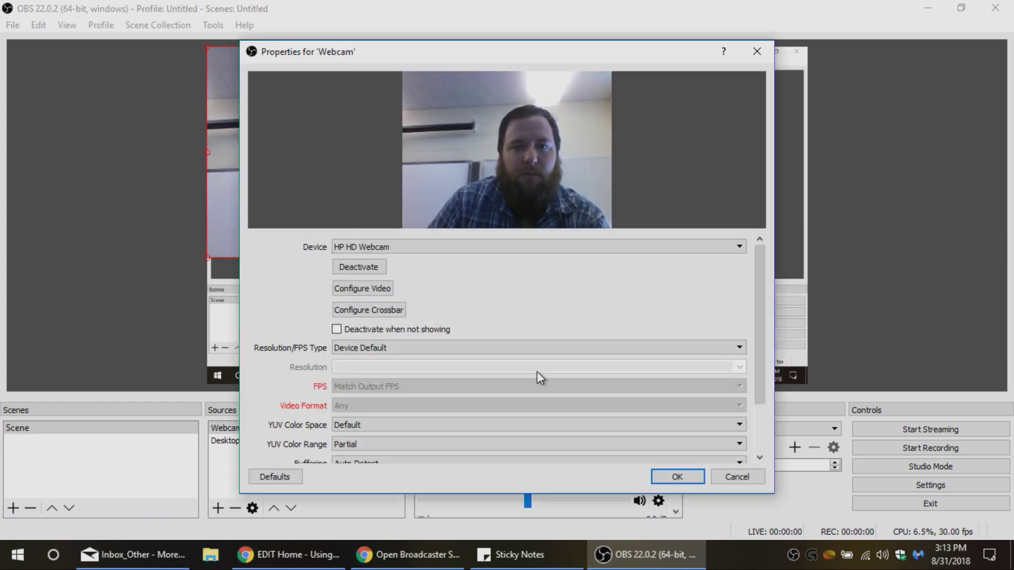
Keep HP HD Webcam as the device with Resolution/FPS Type set to Device Default.
{"action": "left_click", "coordinate": [393, 245]}
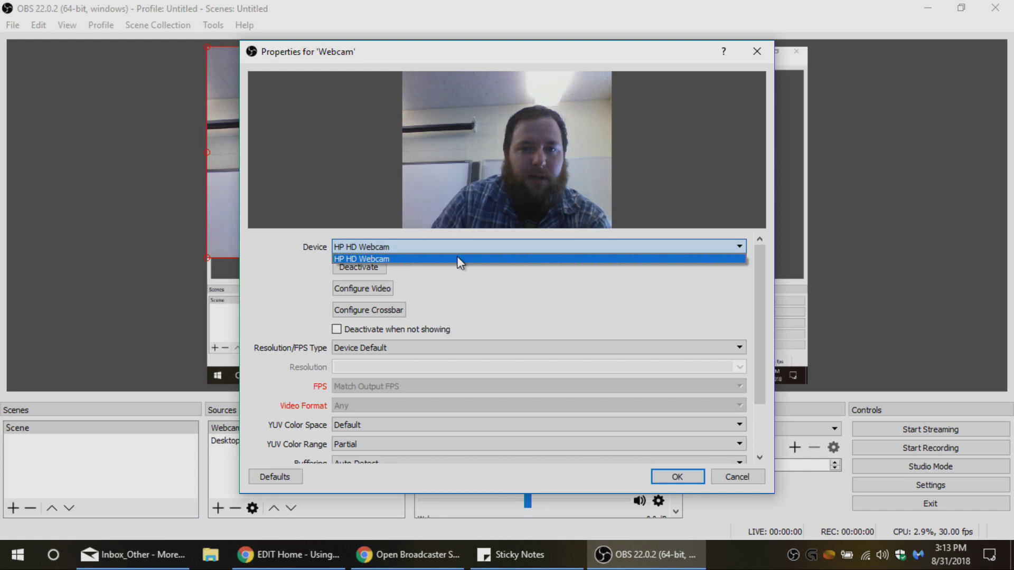
{"action": "left_click", "coordinate": [503, 301]}
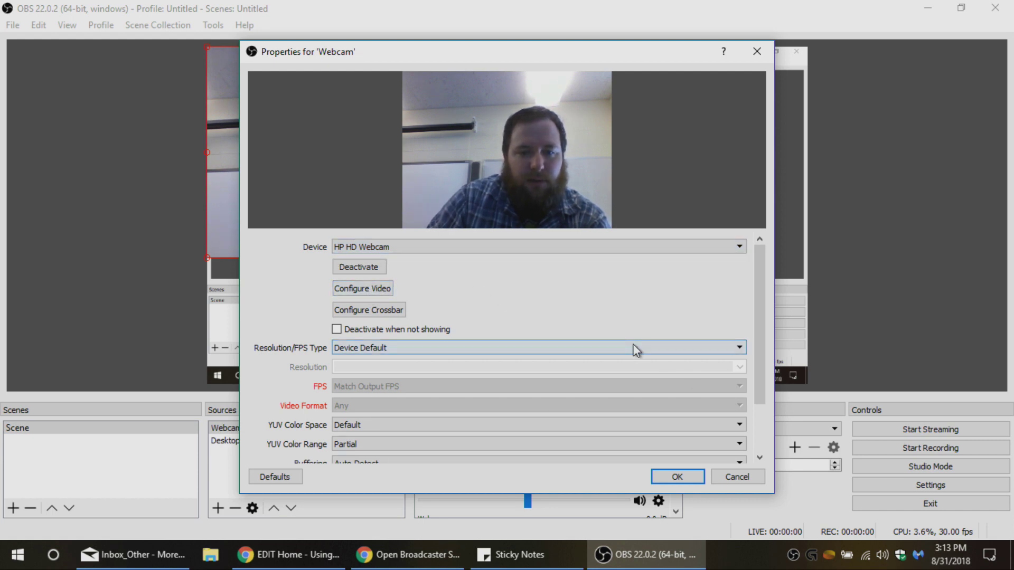
{"action": "scroll", "coordinate": [634, 349], "scroll_direction": "down", "scroll_amount": 1}
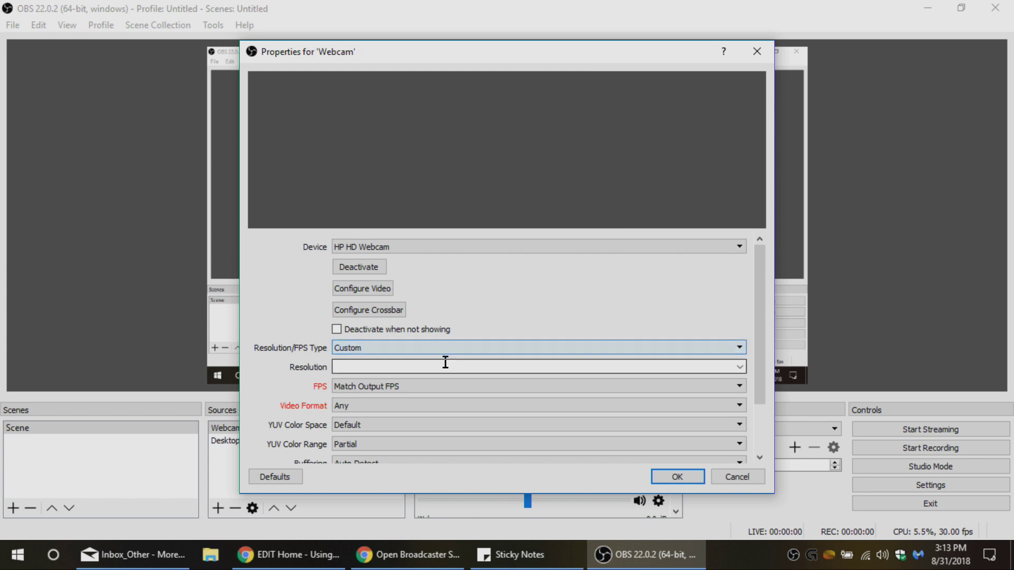
{"action": "left_click", "coordinate": [425, 349]}
{"action": "left_click", "coordinate": [392, 360]}
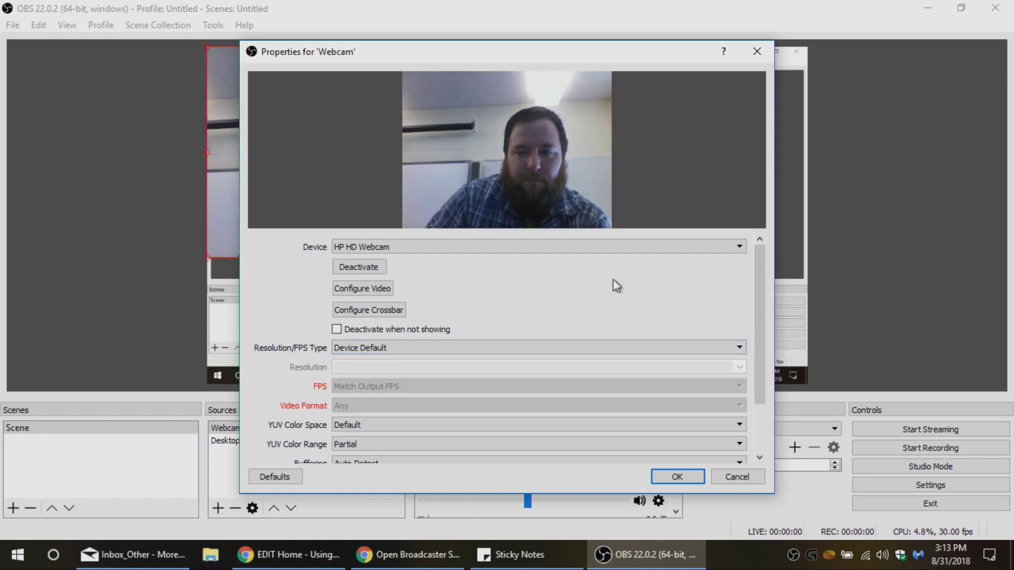
Uncheck Flip Vertically and confirm the Webcam properties.
{"action": "scroll", "coordinate": [667, 292], "scroll_direction": "down", "scroll_amount": 2}
{"action": "scroll", "coordinate": [654, 260], "scroll_direction": "up", "scroll_amount": 2}
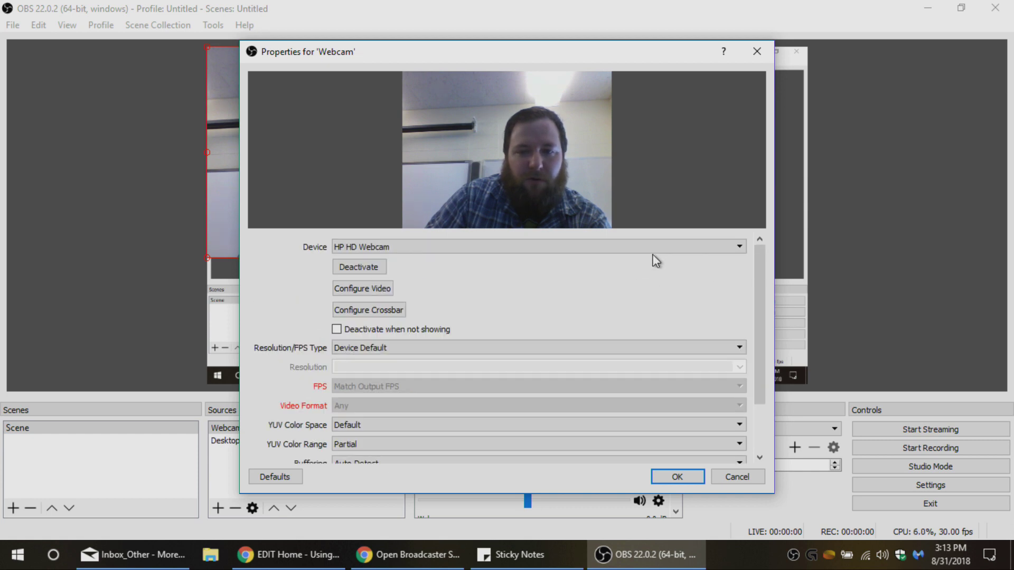
{"action": "scroll", "coordinate": [692, 309], "scroll_direction": "down", "scroll_amount": 2}
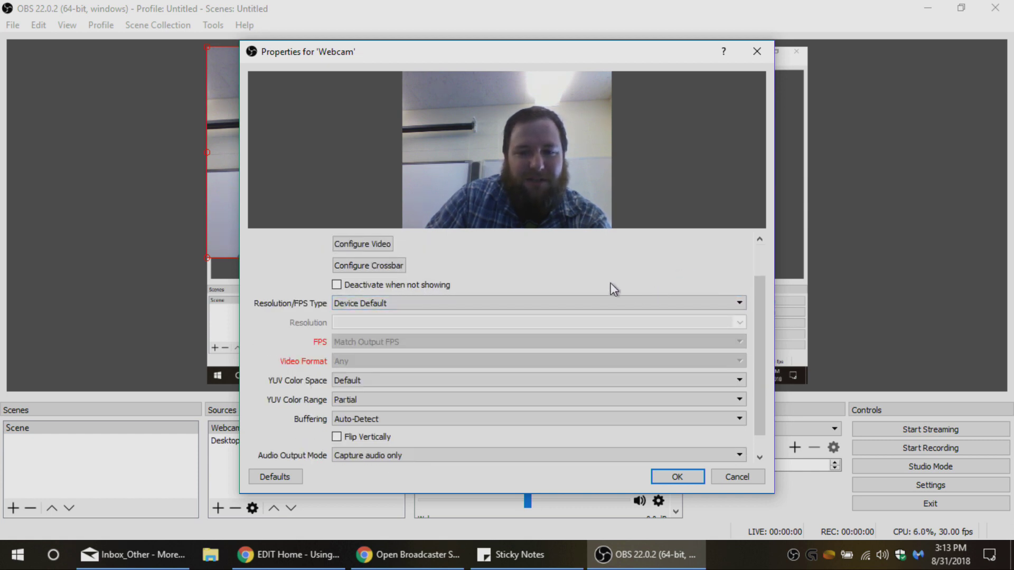
{"action": "scroll", "coordinate": [572, 278], "scroll_direction": "up", "scroll_amount": 2}
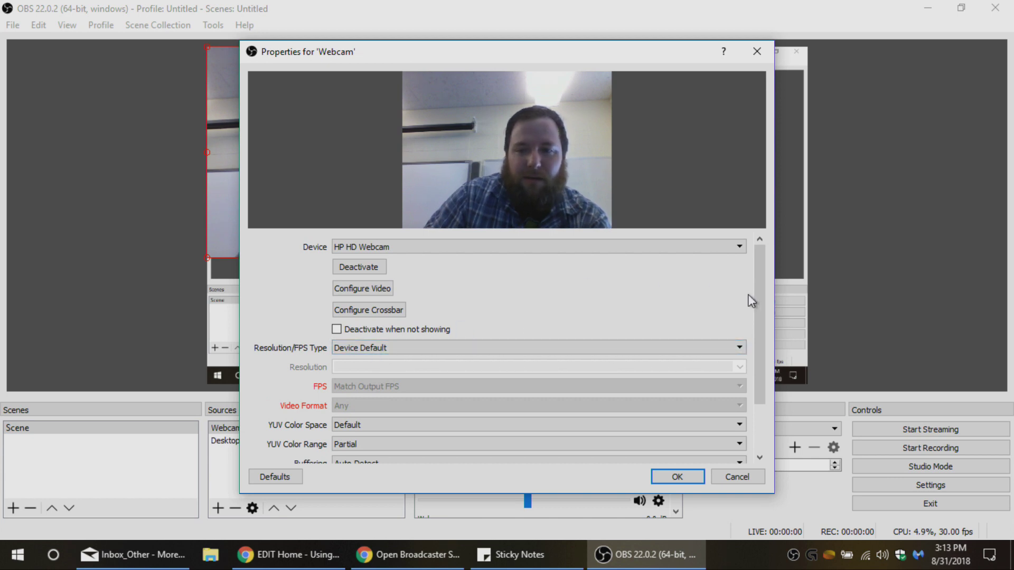
{"action": "scroll", "coordinate": [756, 308], "scroll_direction": "down", "scroll_amount": 1}
{"action": "scroll", "coordinate": [755, 311], "scroll_direction": "down", "scroll_amount": 3}
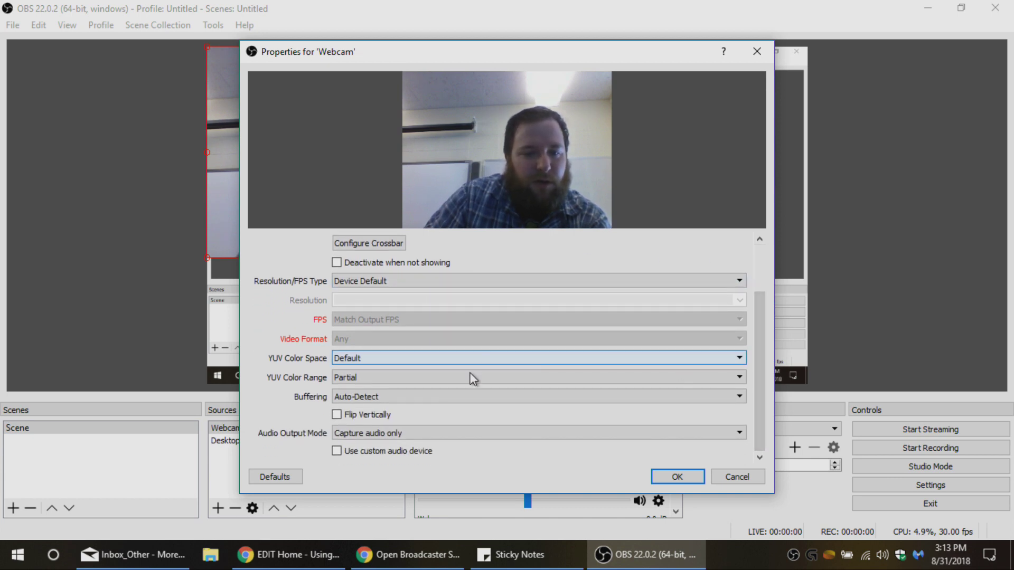
{"action": "left_click", "coordinate": [336, 415]}
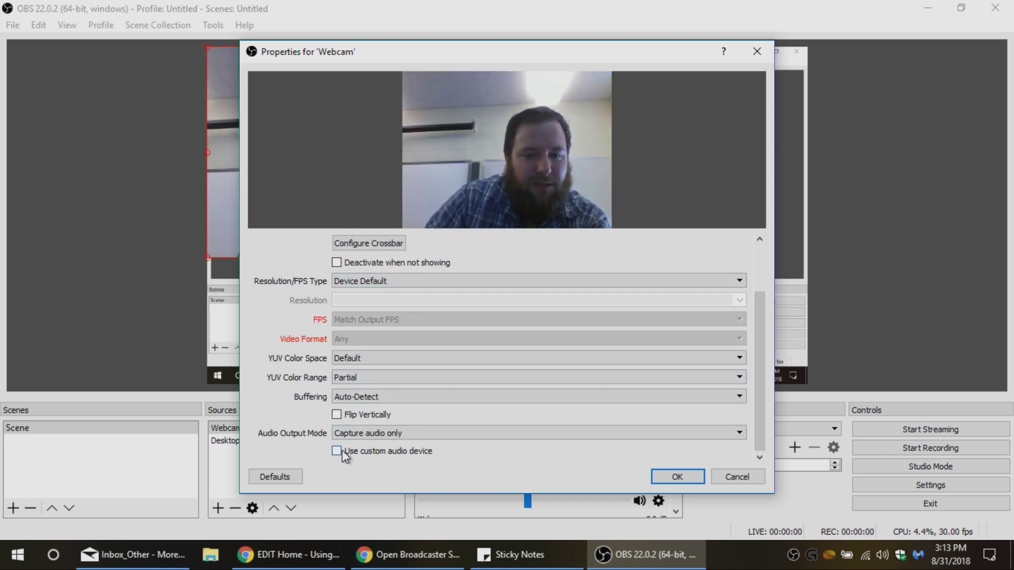
{"action": "left_click", "coordinate": [678, 476]}
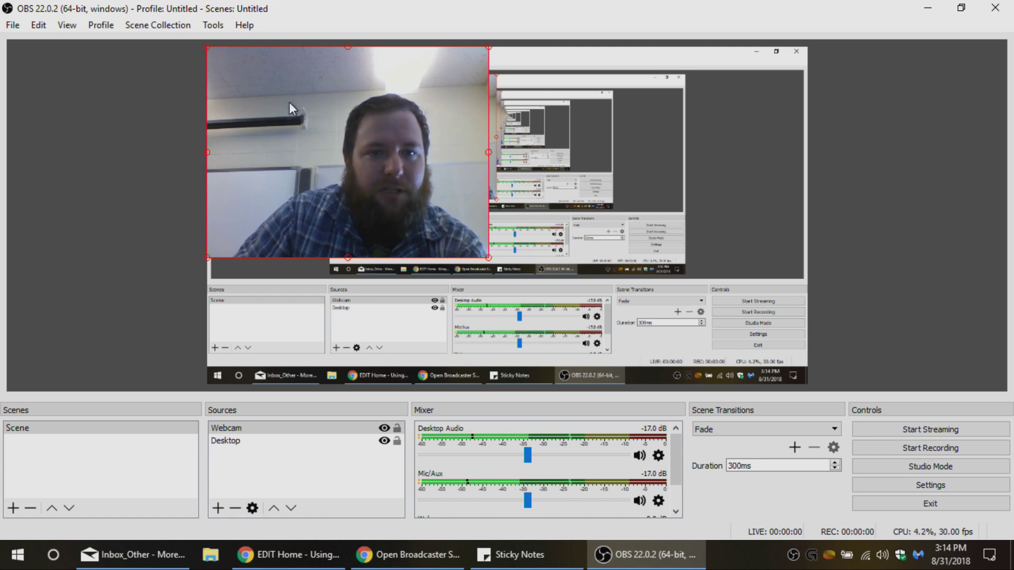
Move the Webcam feed to the lower right and resize it into a small bottom-right box.
{"action": "left_click_drag", "start_coordinate": [295, 115], "coordinate": [597, 221]}
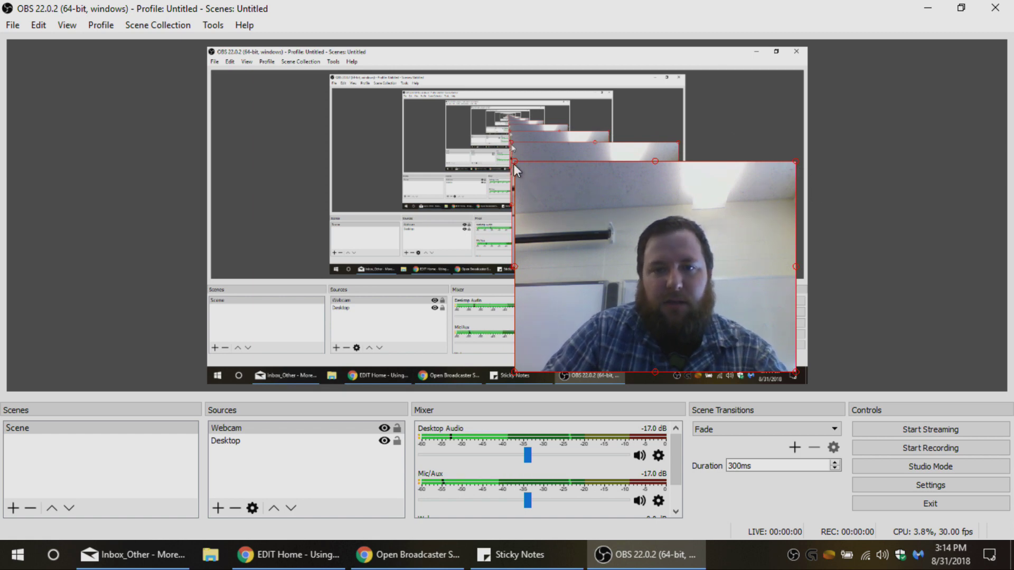
{"action": "left_click_drag", "start_coordinate": [514, 162], "coordinate": [726, 340]}
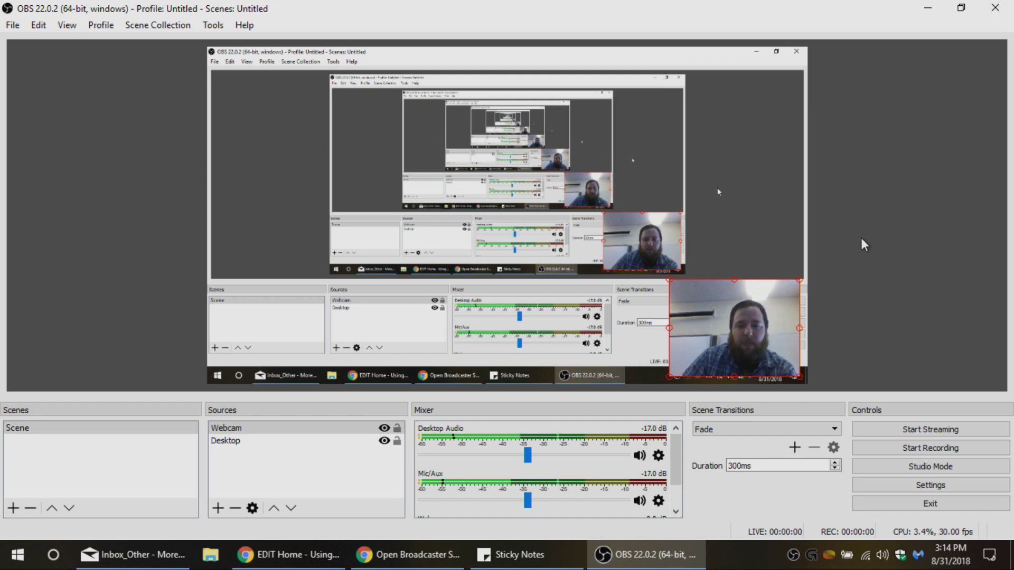
{"action": "left_click", "coordinate": [862, 244]}
{"action": "left_click", "coordinate": [730, 331]}
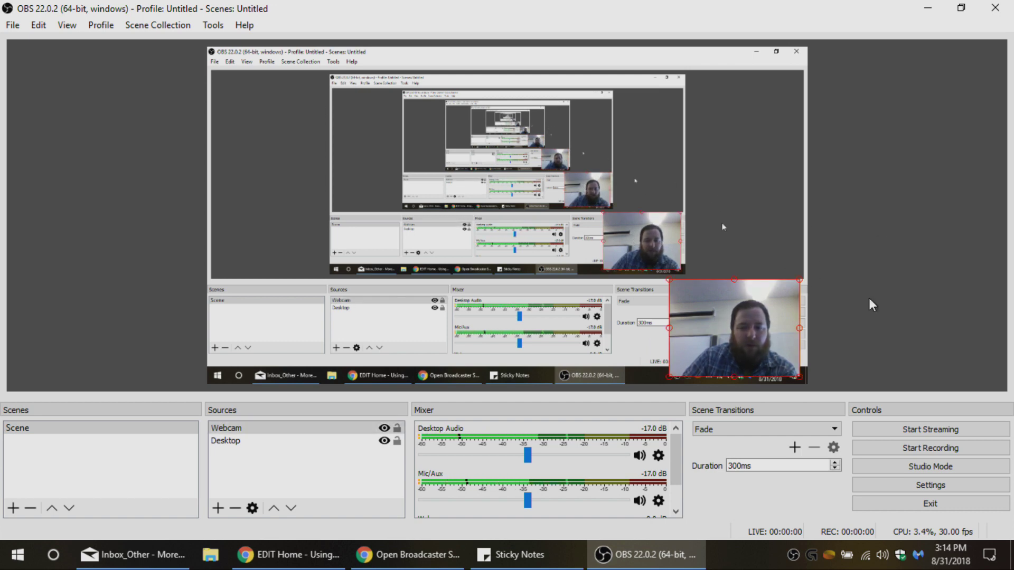